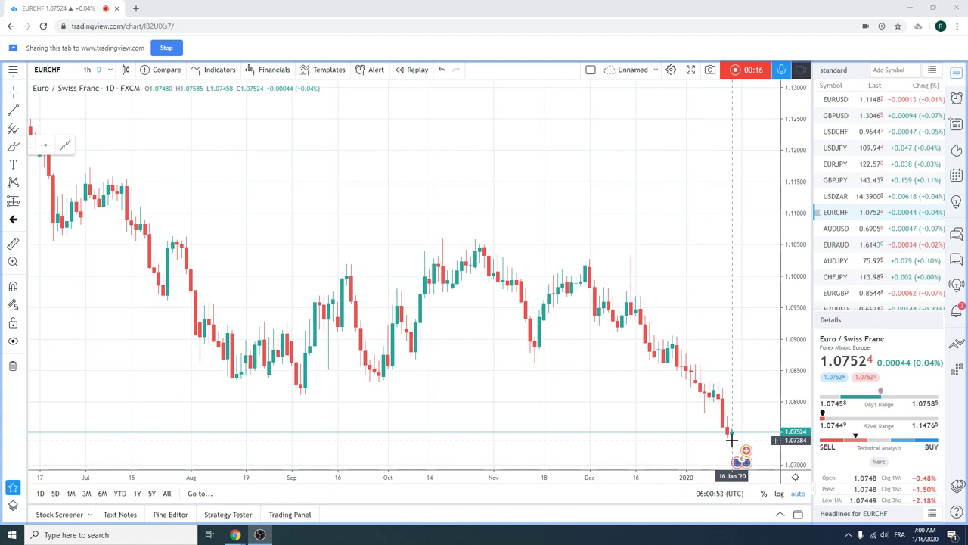
Switch the chart to EURJPY on 1-hour candles, near 122.567.
{"action": "scroll", "coordinate": [633, 306], "scroll_direction": "down", "scroll_amount": 2}
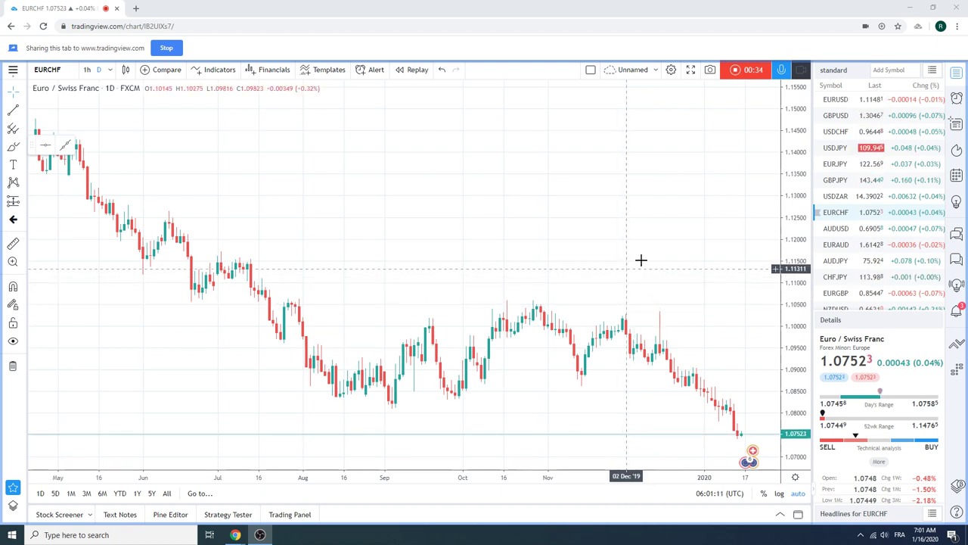
{"action": "scroll", "coordinate": [556, 172], "scroll_direction": "down", "scroll_amount": 1}
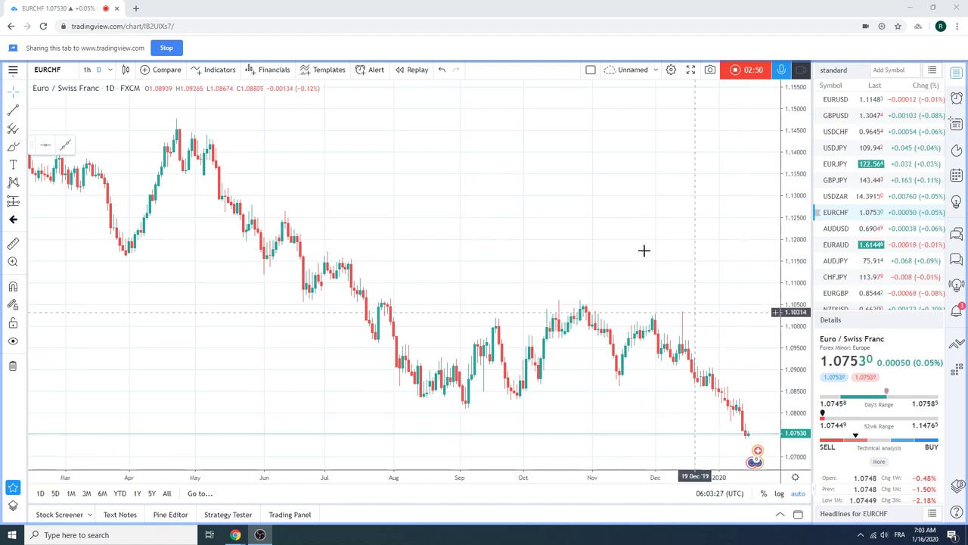
{"action": "scroll", "coordinate": [625, 211], "scroll_direction": "down", "scroll_amount": 5}
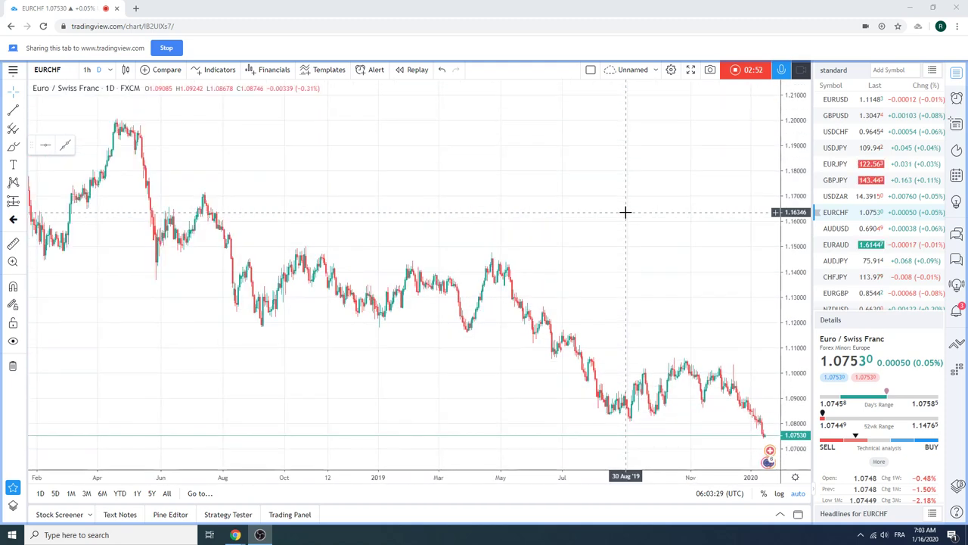
{"action": "scroll", "coordinate": [624, 213], "scroll_direction": "up", "scroll_amount": 3}
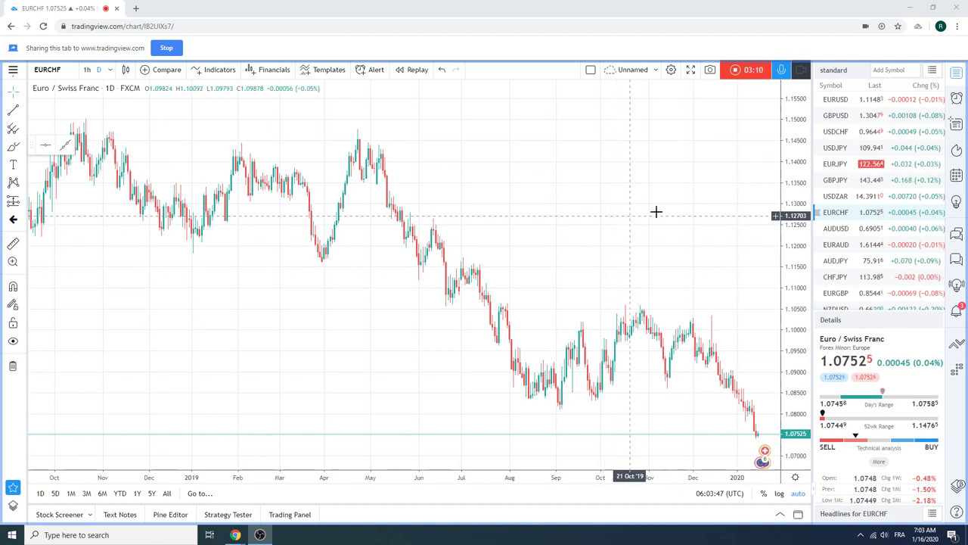
{"action": "left_click", "coordinate": [836, 164]}
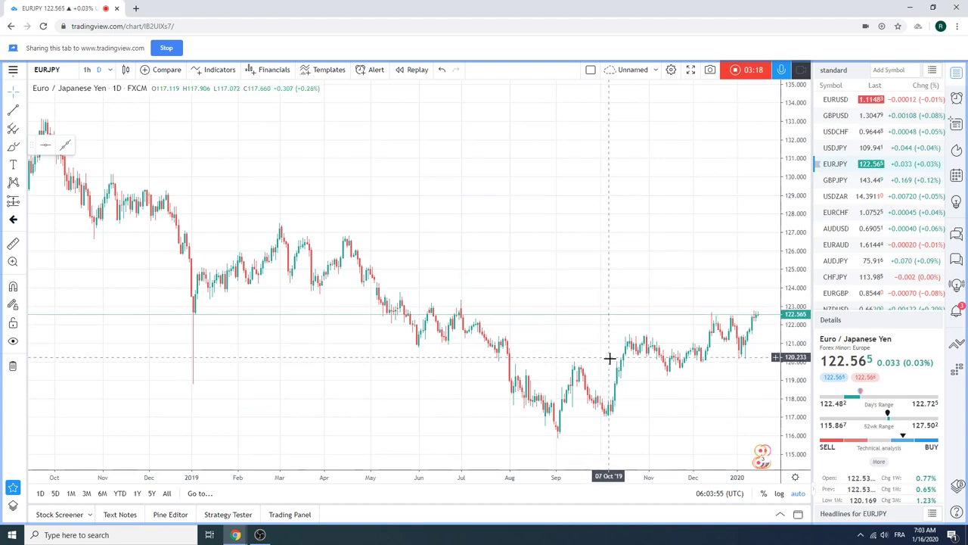
{"action": "scroll", "coordinate": [593, 334], "scroll_direction": "up", "scroll_amount": 3}
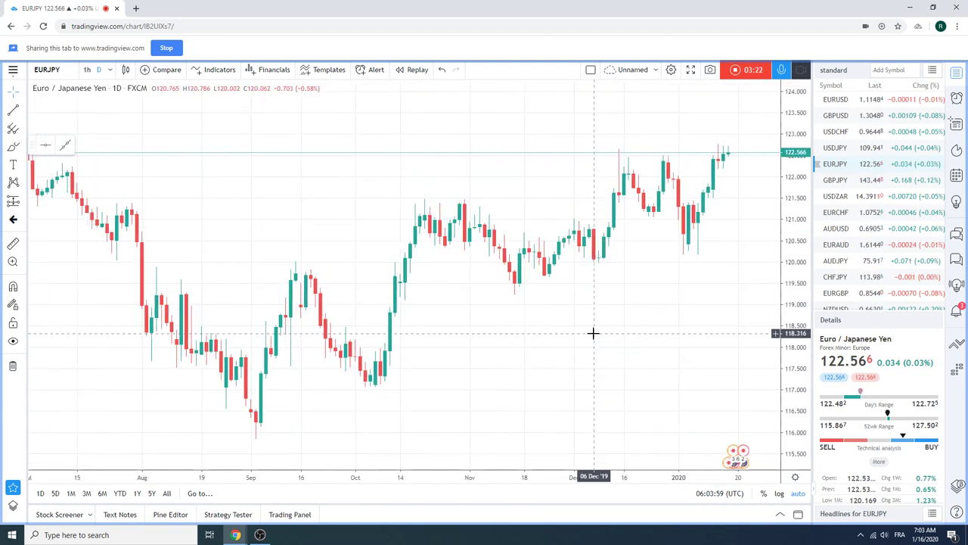
{"action": "left_click", "coordinate": [87, 69]}
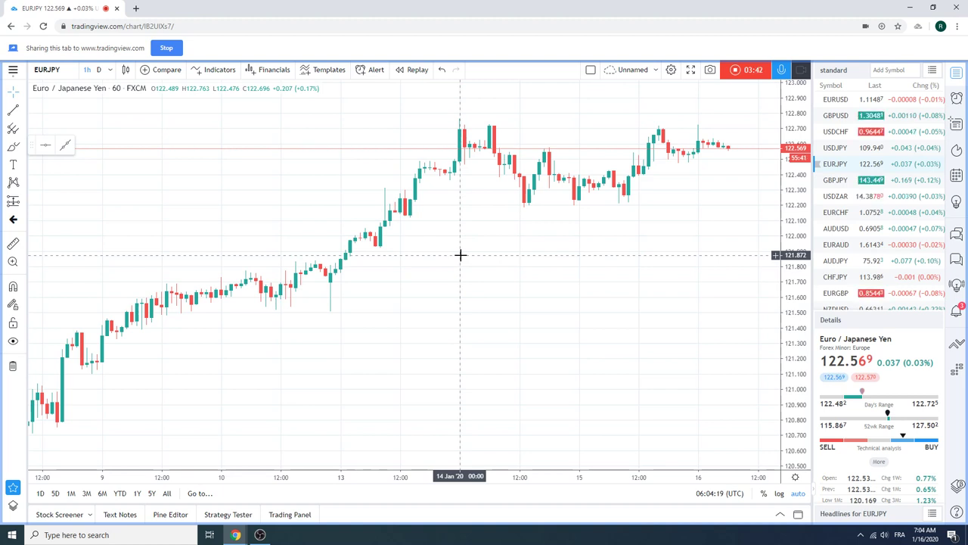
{"action": "scroll", "coordinate": [155, 322], "scroll_direction": "down", "scroll_amount": 3}
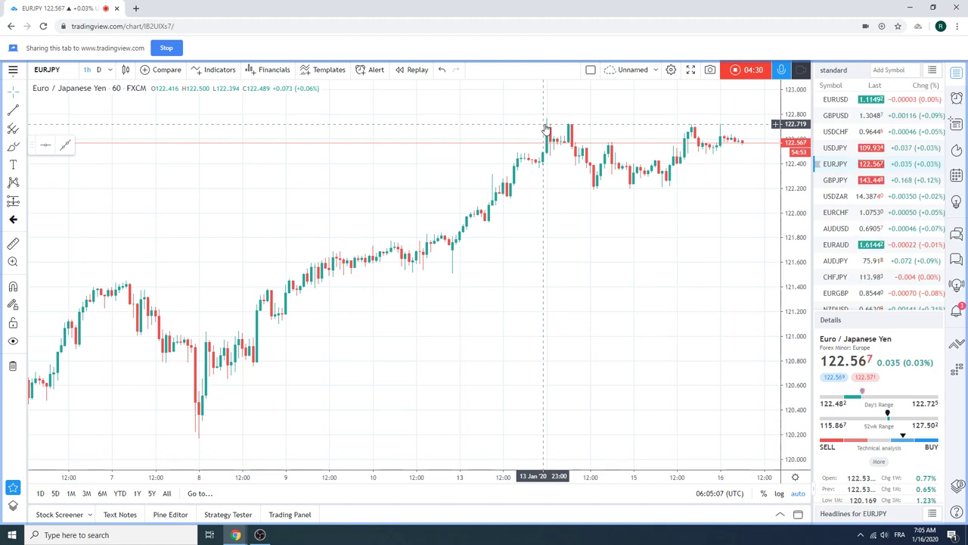
Load the USDJPY daily chart zoomed out to 2014–2020 and bring up the line drawing tools.
{"action": "left_click", "coordinate": [852, 154]}
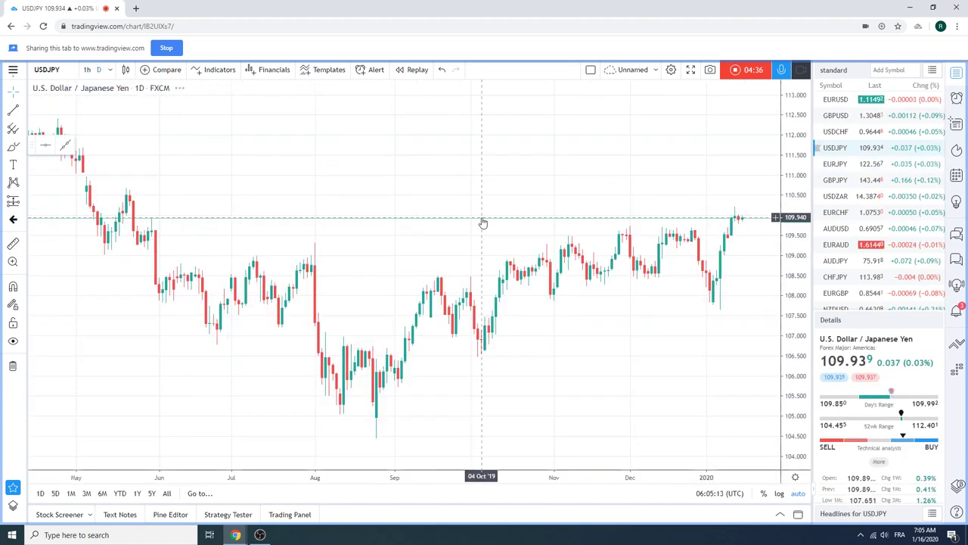
{"action": "scroll", "coordinate": [459, 236], "scroll_direction": "down", "scroll_amount": 3}
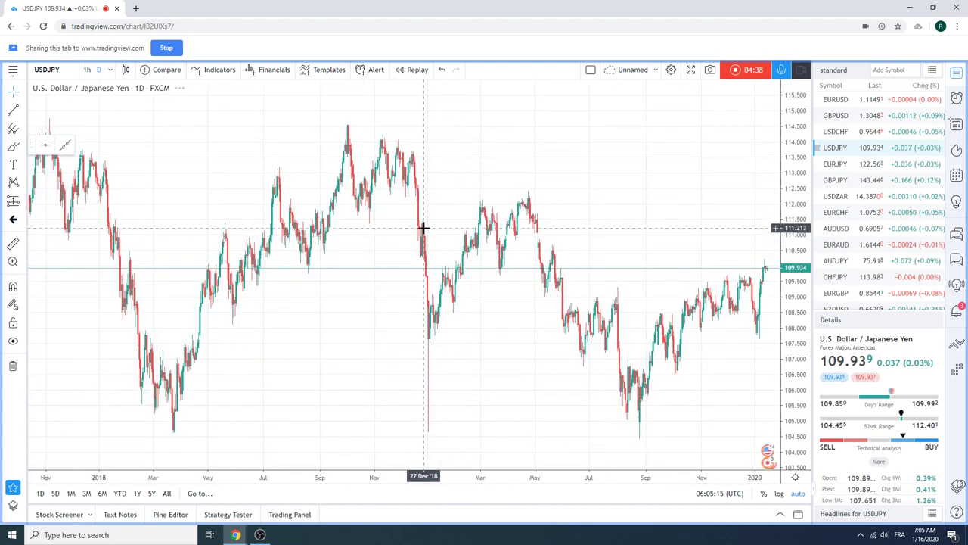
{"action": "scroll", "coordinate": [426, 227], "scroll_direction": "down", "scroll_amount": 5}
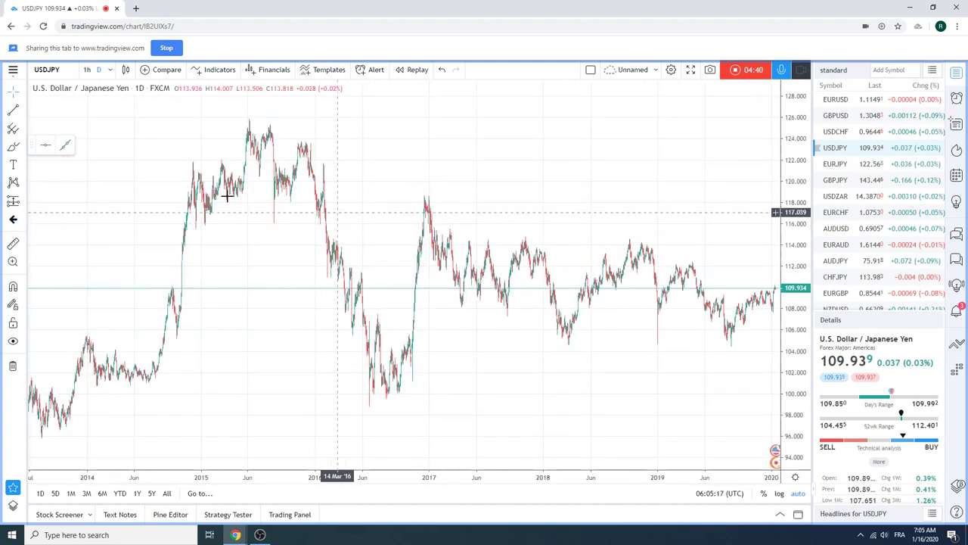
{"action": "left_click", "coordinate": [24, 112]}
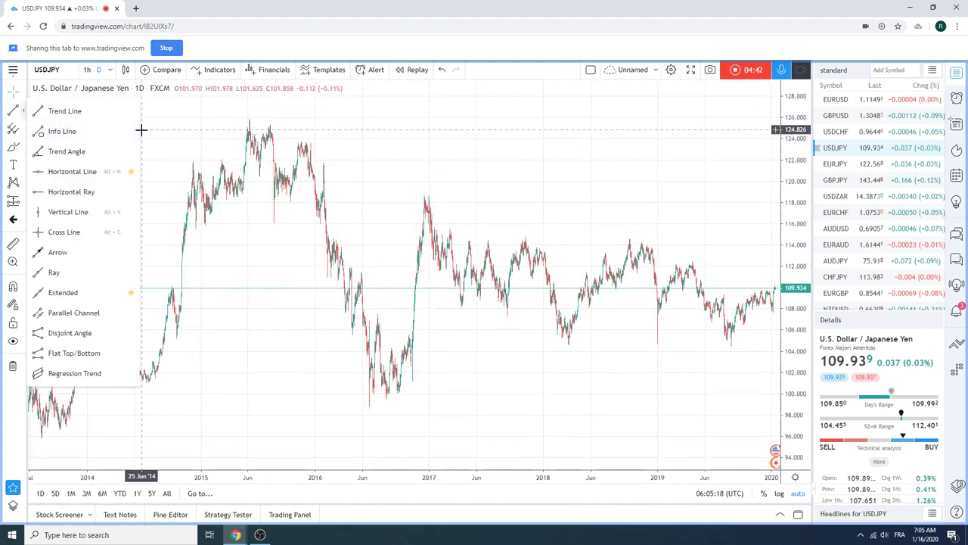
Draw an extended trend line from the mid-2015 high near 126.2 through the late-2018 peak near 113.76.
{"action": "left_click", "coordinate": [102, 293]}
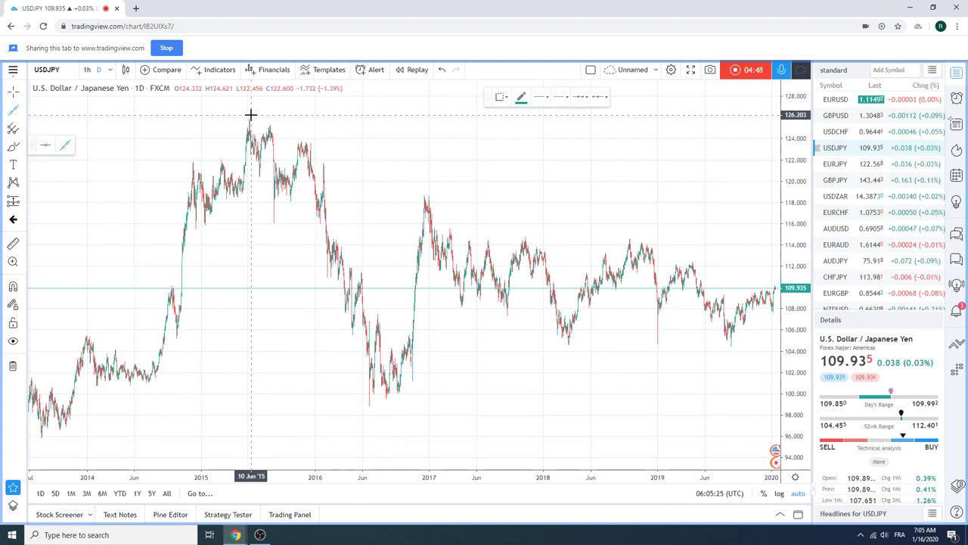
{"action": "left_click", "coordinate": [251, 114]}
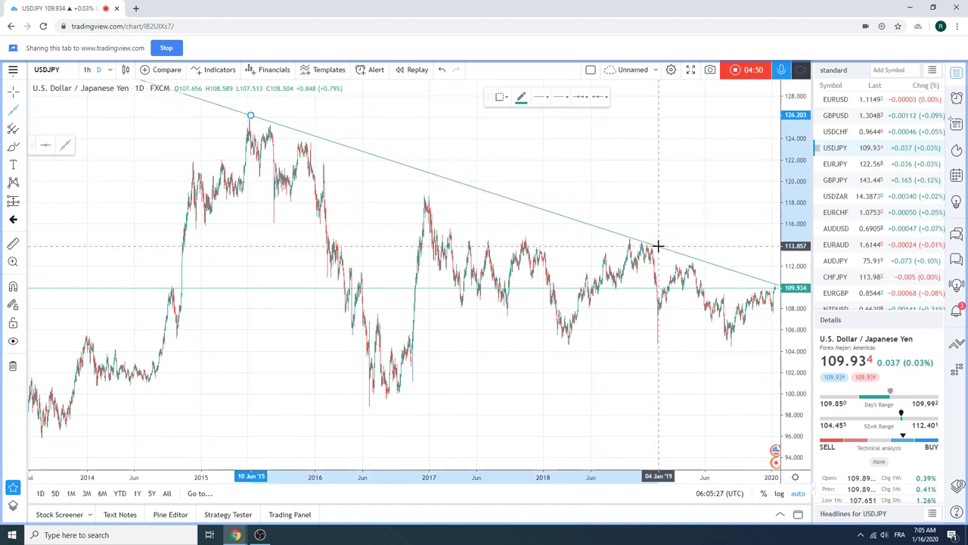
{"action": "left_click", "coordinate": [658, 246]}
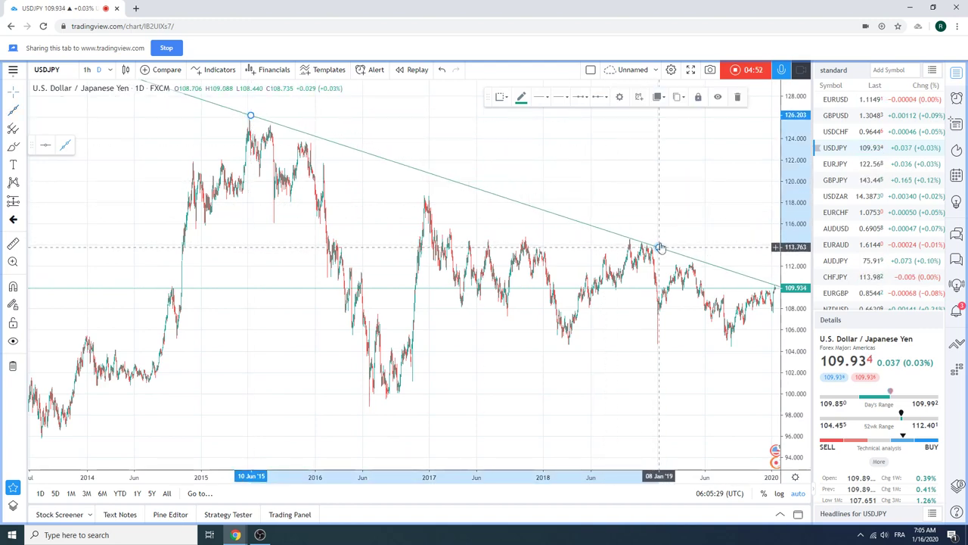
{"action": "scroll", "coordinate": [622, 185], "scroll_direction": "down", "scroll_amount": 1}
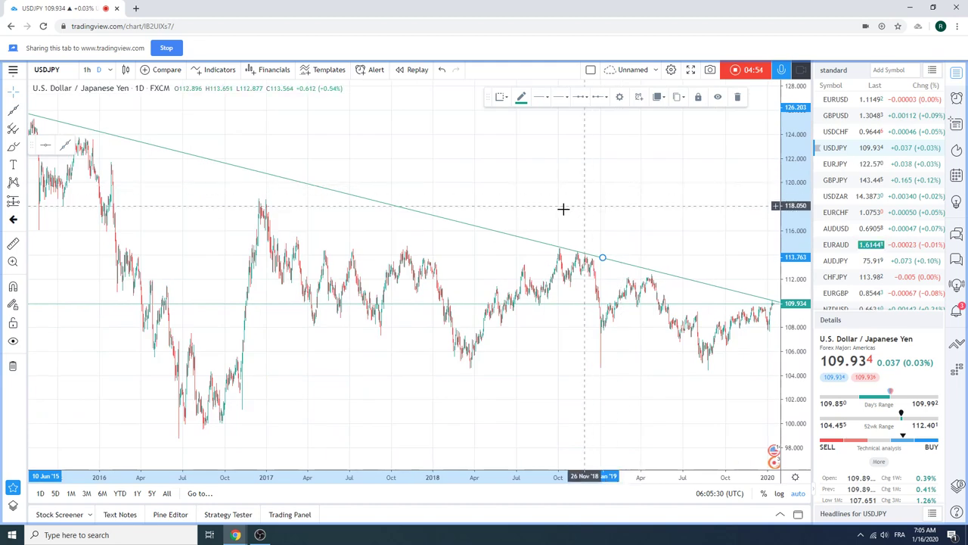
{"action": "scroll", "coordinate": [564, 209], "scroll_direction": "down", "scroll_amount": 1}
{"action": "scroll", "coordinate": [494, 194], "scroll_direction": "up", "scroll_amount": 3}
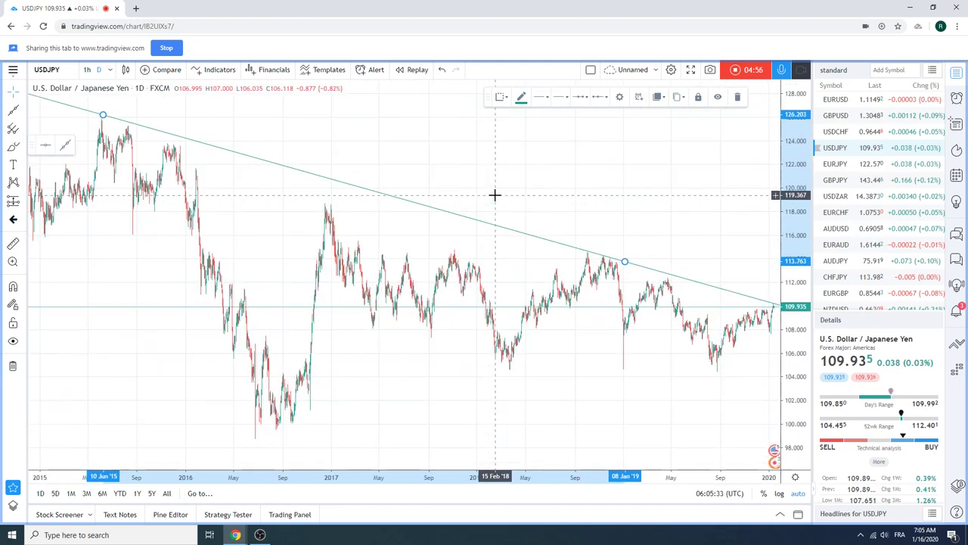
{"action": "scroll", "coordinate": [495, 194], "scroll_direction": "up", "scroll_amount": 2}
{"action": "scroll", "coordinate": [495, 195], "scroll_direction": "down", "scroll_amount": 3}
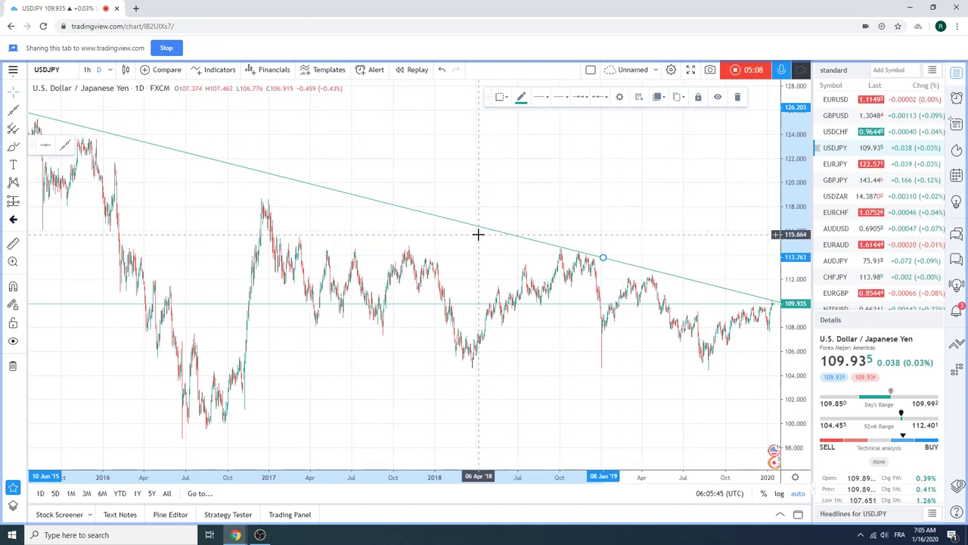
{"action": "scroll", "coordinate": [446, 225], "scroll_direction": "down", "scroll_amount": 2}
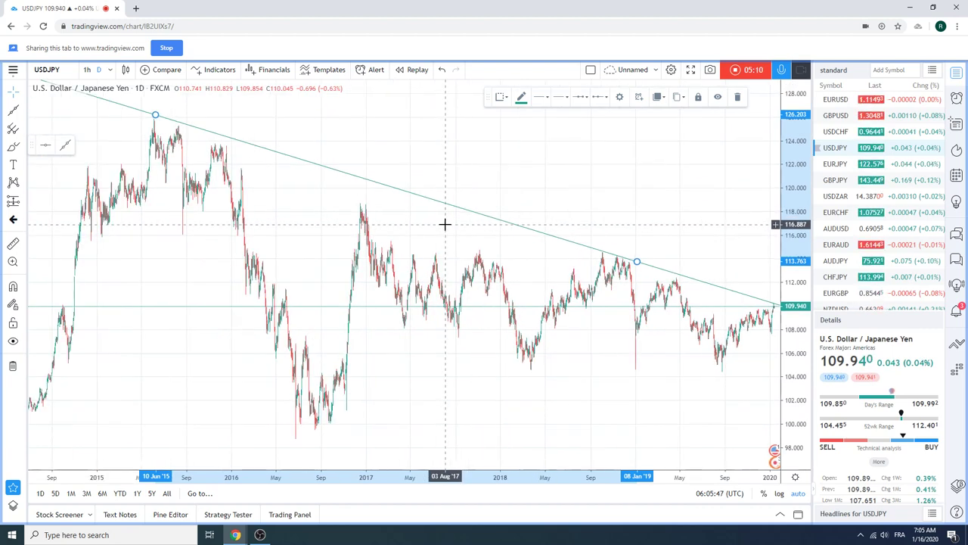
{"action": "scroll", "coordinate": [445, 224], "scroll_direction": "up", "scroll_amount": 1}
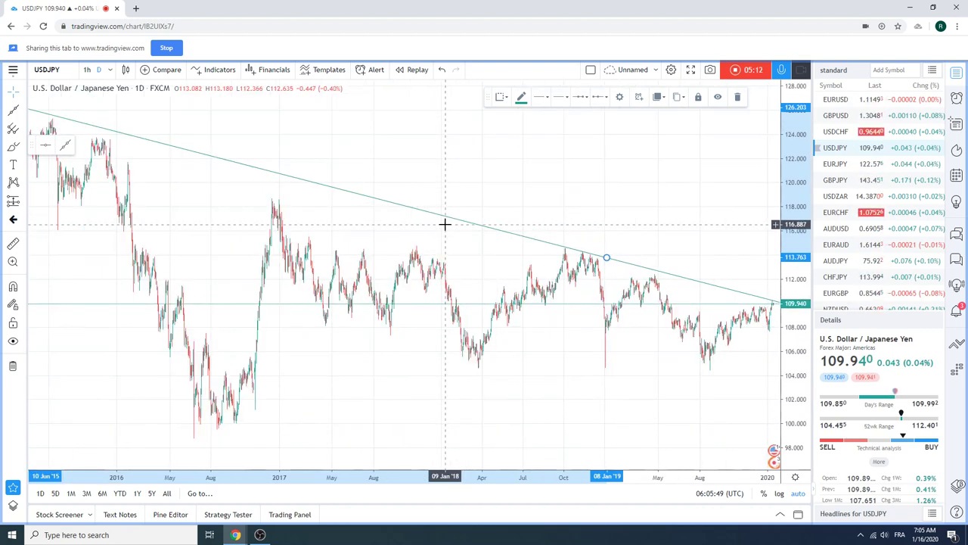
{"action": "scroll", "coordinate": [421, 220], "scroll_direction": "up", "scroll_amount": 2}
{"action": "scroll", "coordinate": [421, 220], "scroll_direction": "up", "scroll_amount": 2}
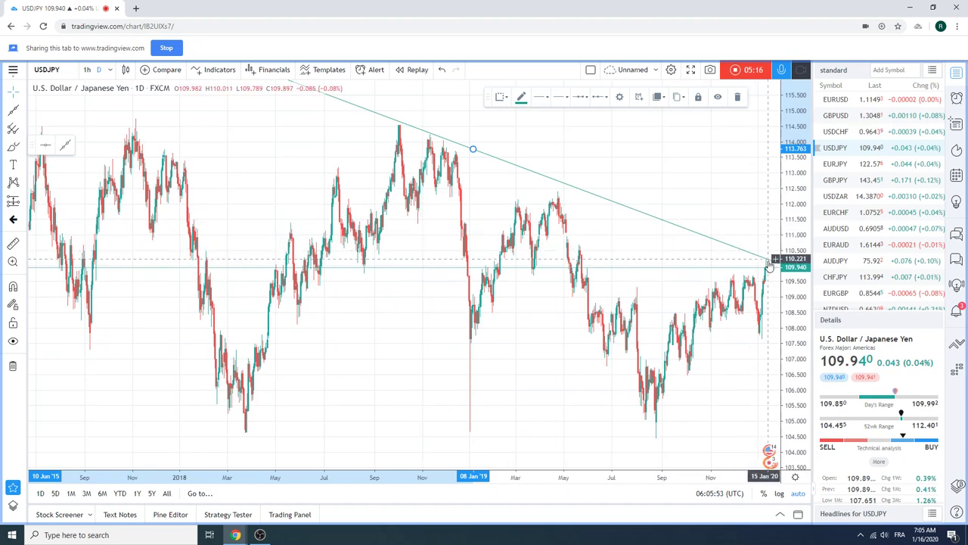
{"action": "scroll", "coordinate": [625, 227], "scroll_direction": "down", "scroll_amount": 2}
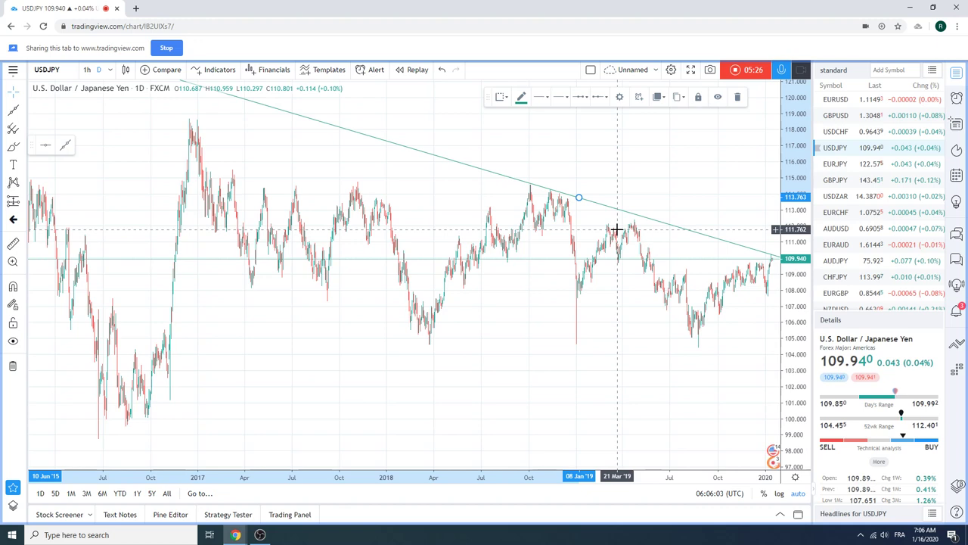
{"action": "scroll", "coordinate": [458, 265], "scroll_direction": "down", "scroll_amount": 2}
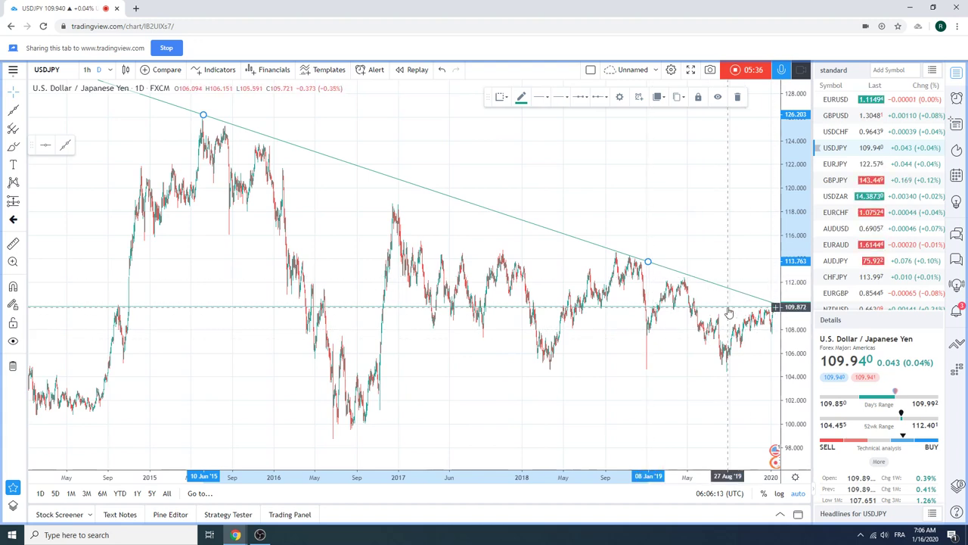
{"action": "scroll", "coordinate": [575, 253], "scroll_direction": "up", "scroll_amount": 2}
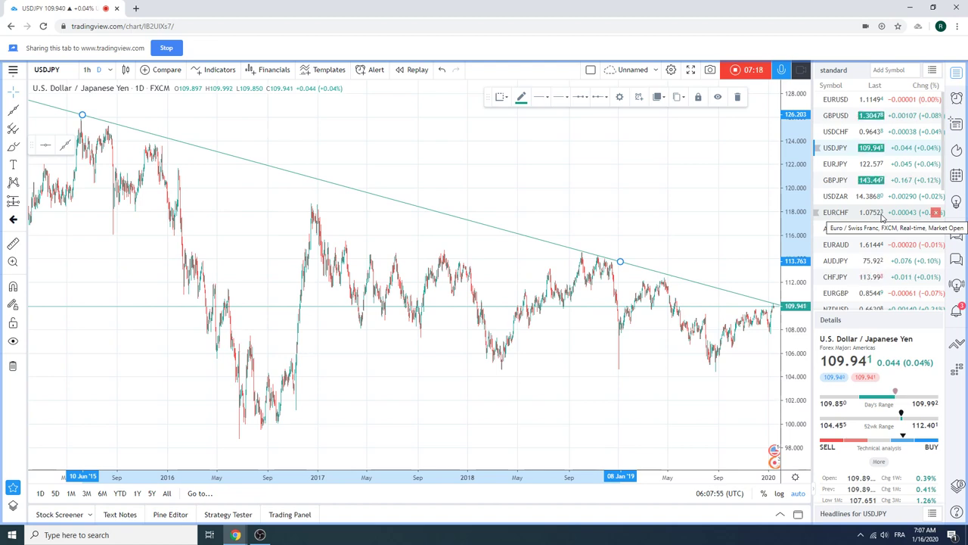
{"action": "scroll", "coordinate": [483, 190], "scroll_direction": "up", "scroll_amount": 1}
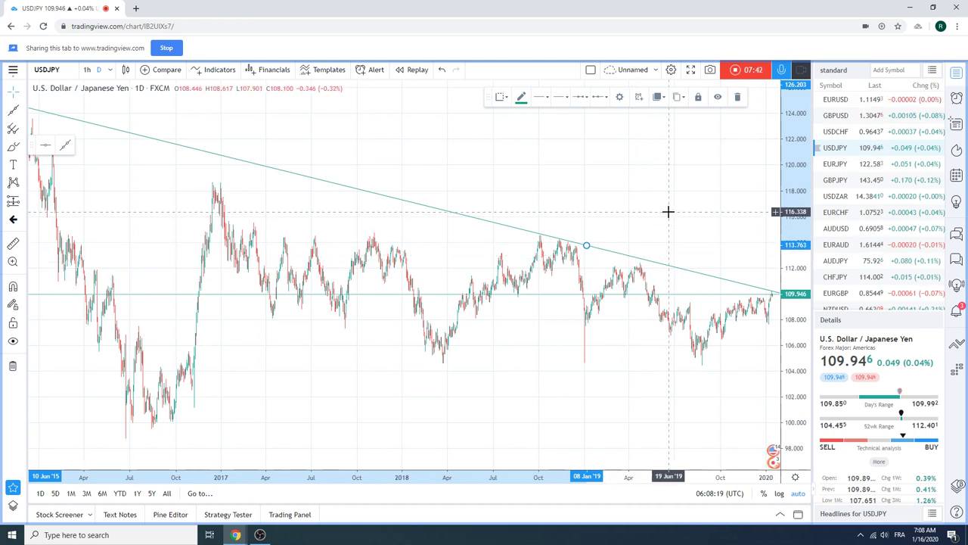
Load the AUDJPY daily chart and zoom in to review it.
{"action": "left_click", "coordinate": [843, 261]}
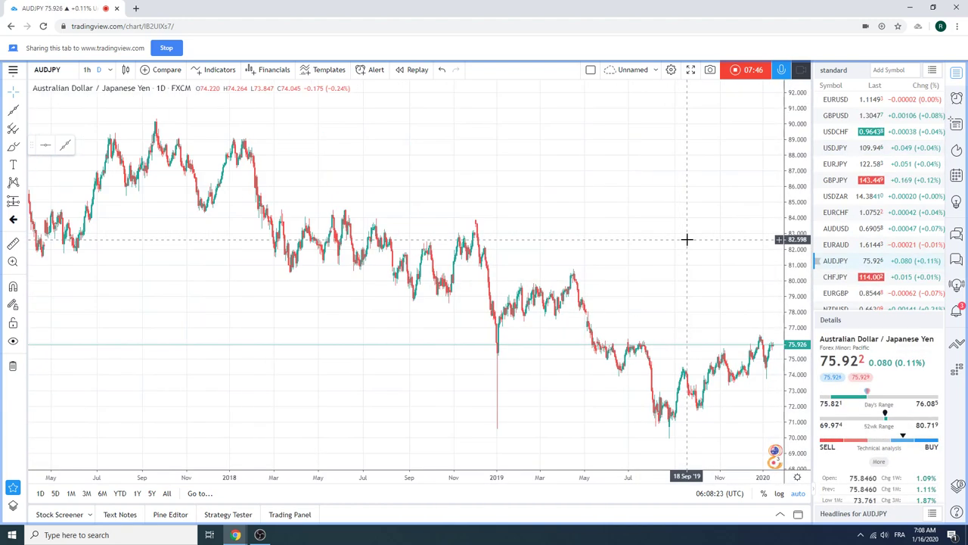
{"action": "scroll", "coordinate": [687, 239], "scroll_direction": "up", "scroll_amount": 5}
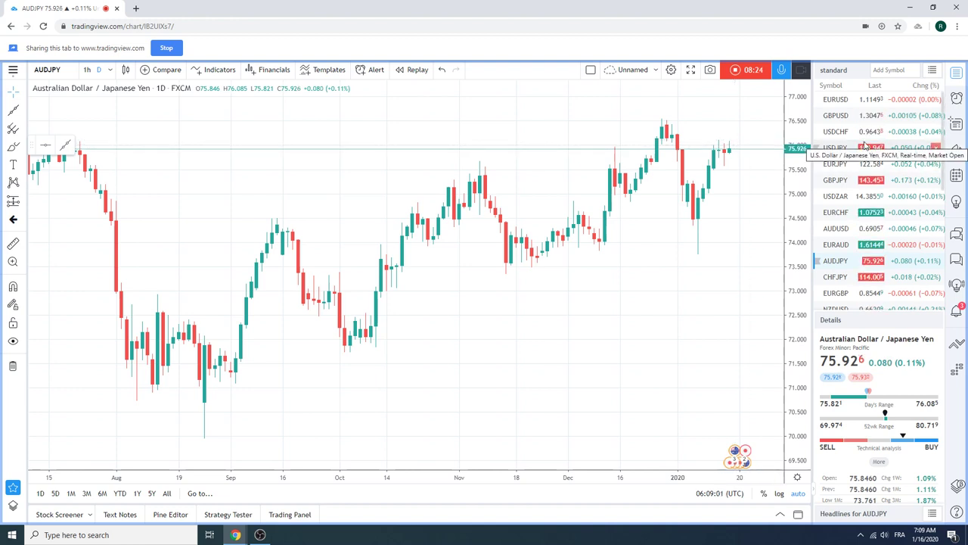
{"action": "scroll", "coordinate": [866, 146], "scroll_direction": "down", "scroll_amount": 2}
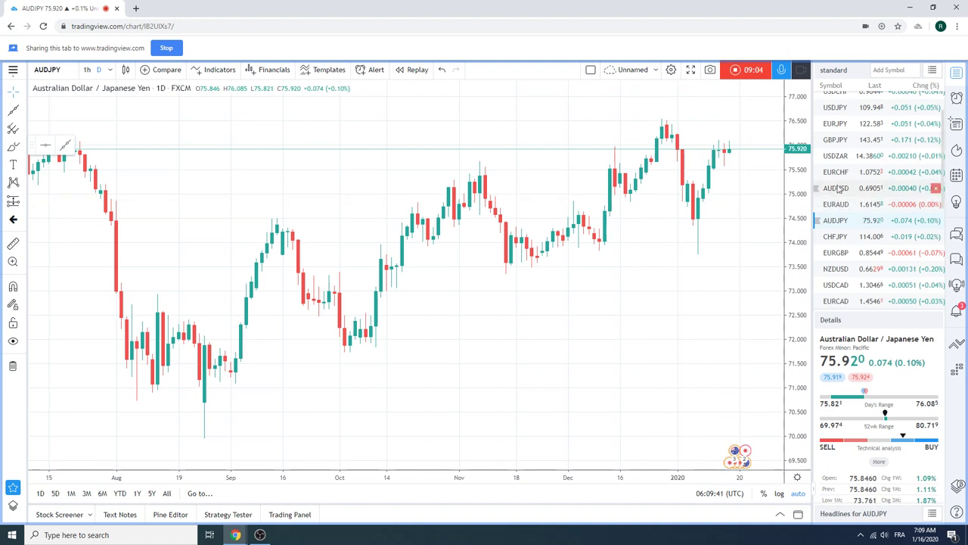
{"action": "scroll", "coordinate": [843, 189], "scroll_direction": "down", "scroll_amount": 1}
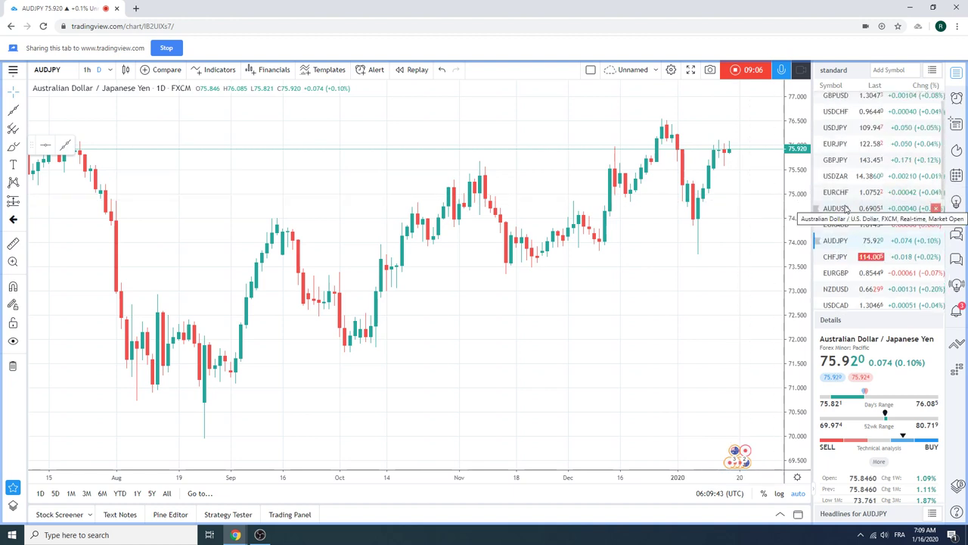
{"action": "scroll", "coordinate": [851, 203], "scroll_direction": "up", "scroll_amount": 2}
Switch to the EURUSD daily chart, quoting 1.11489.
{"action": "left_click", "coordinate": [838, 99]}
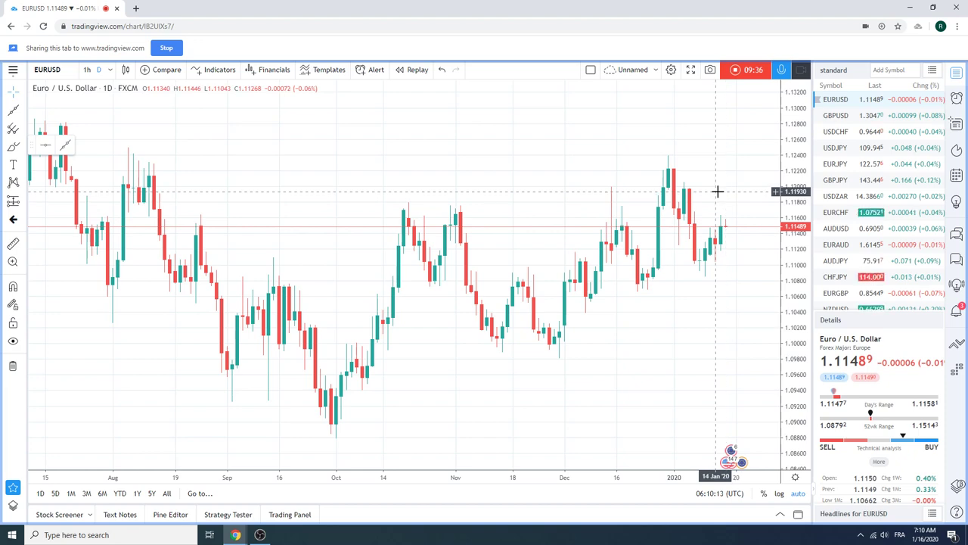
{"action": "scroll", "coordinate": [874, 196], "scroll_direction": "down", "scroll_amount": 1}
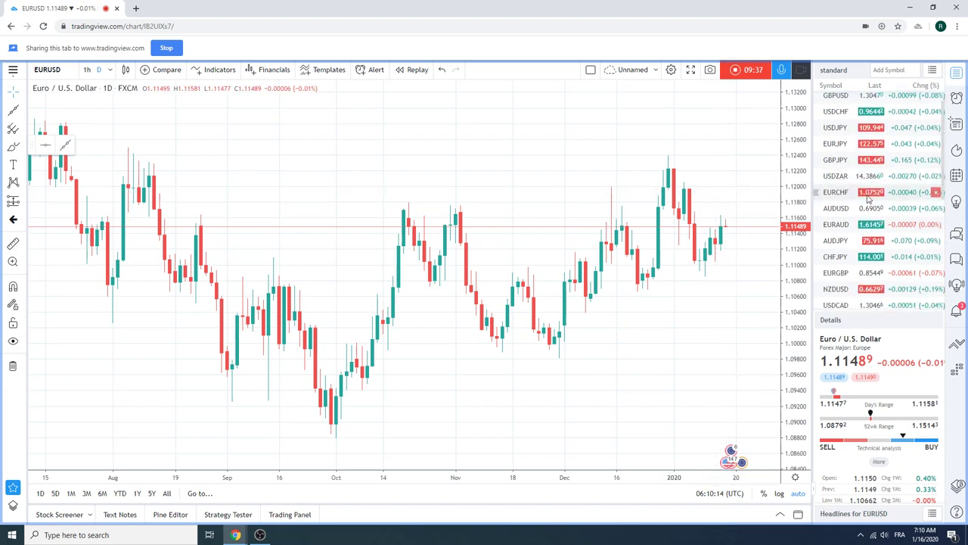
Switch to the EURGBP daily chart, quoting 0.85451.
{"action": "left_click", "coordinate": [848, 275]}
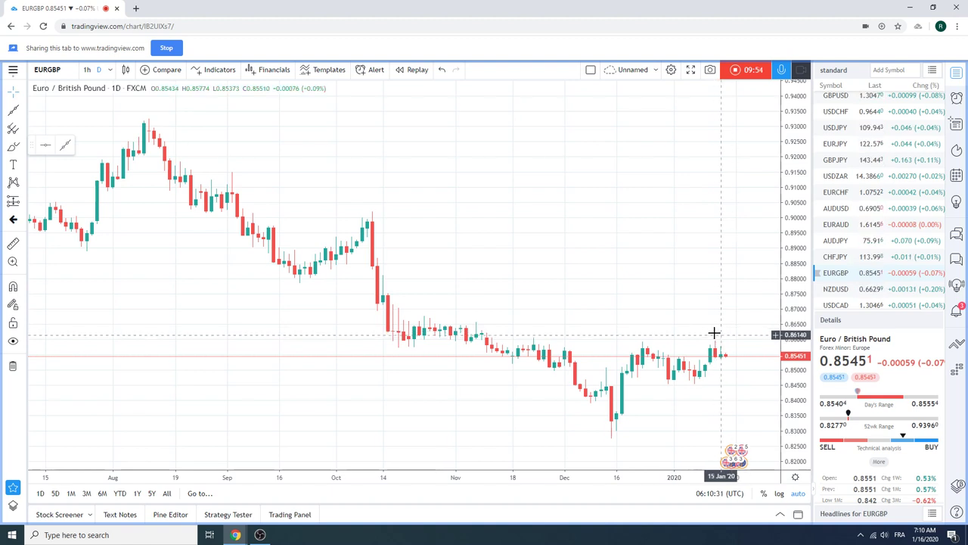
Draw an extended trend line across recent EURGBP highs to late December, then load USDZAR.
{"action": "left_click", "coordinate": [23, 114]}
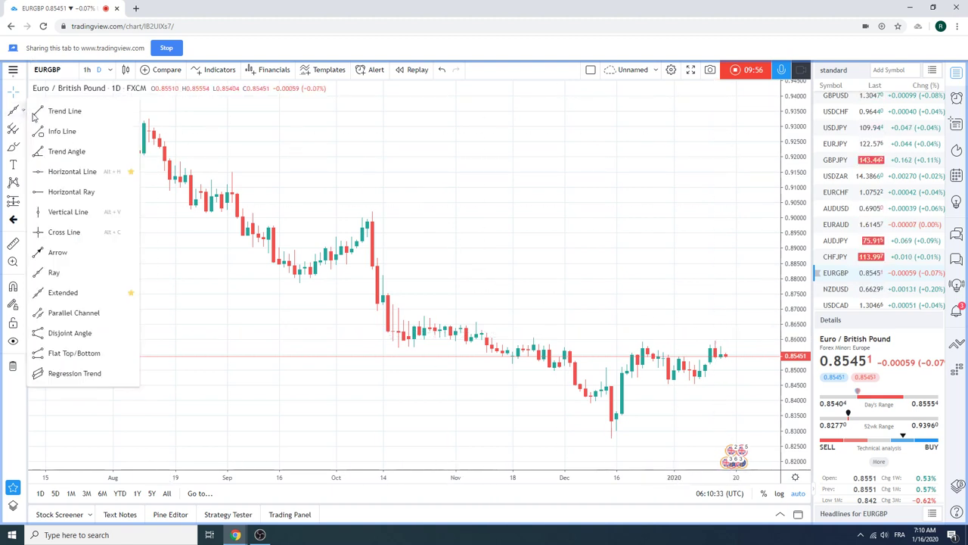
{"action": "left_click", "coordinate": [76, 293]}
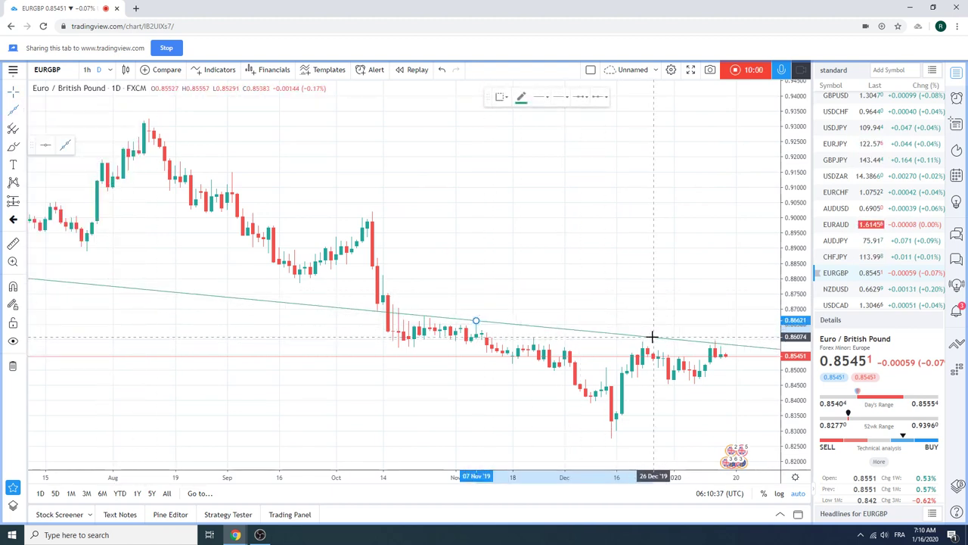
{"action": "left_click", "coordinate": [658, 335]}
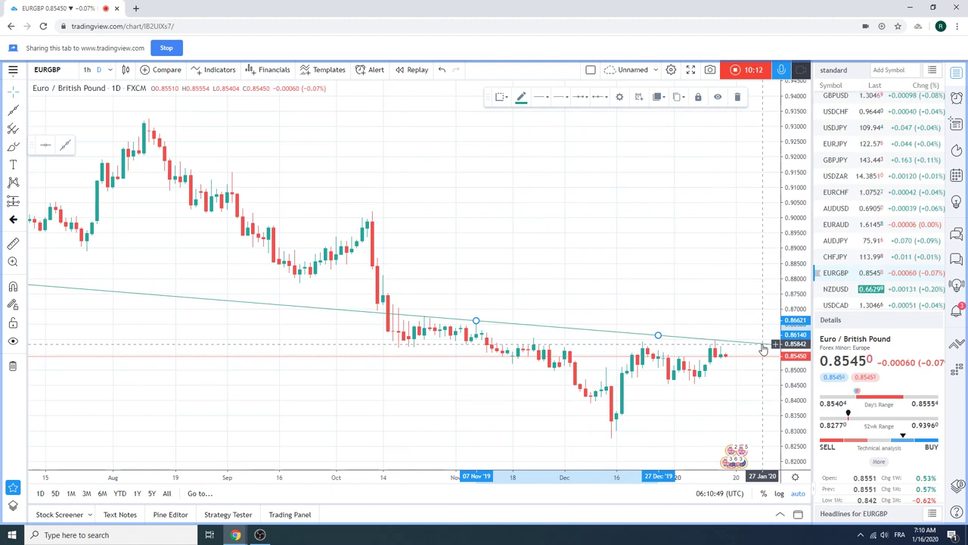
{"action": "left_click", "coordinate": [860, 177]}
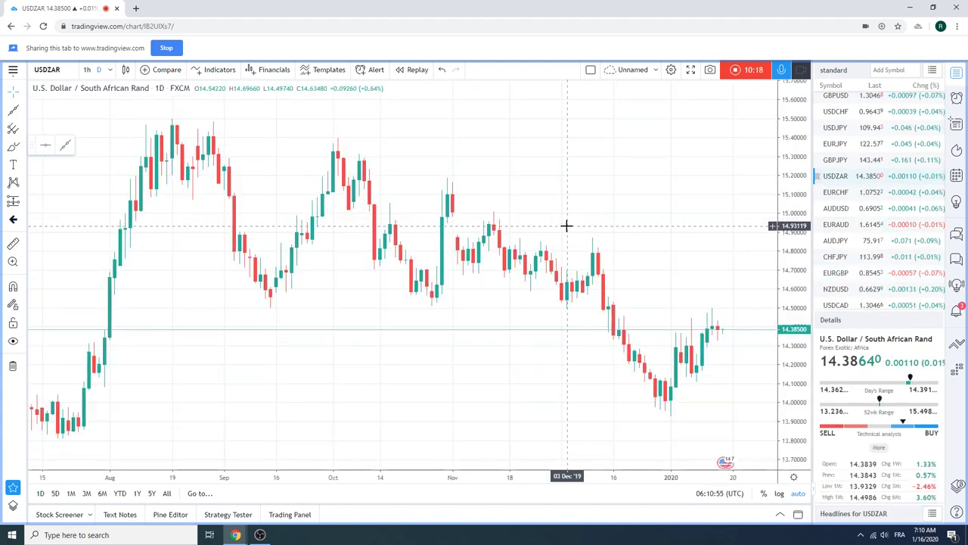
{"action": "scroll", "coordinate": [566, 225], "scroll_direction": "down", "scroll_amount": 1}
{"action": "scroll", "coordinate": [565, 225], "scroll_direction": "down", "scroll_amount": 1}
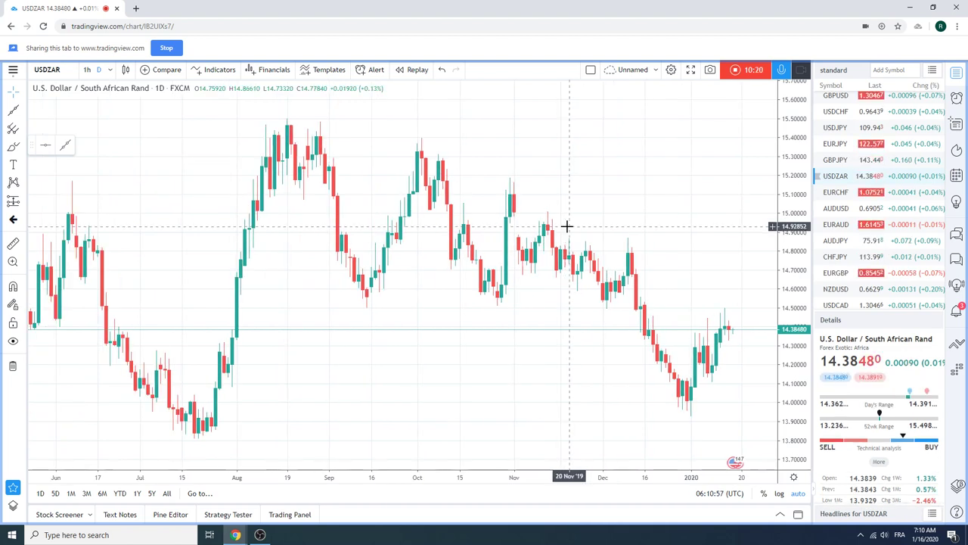